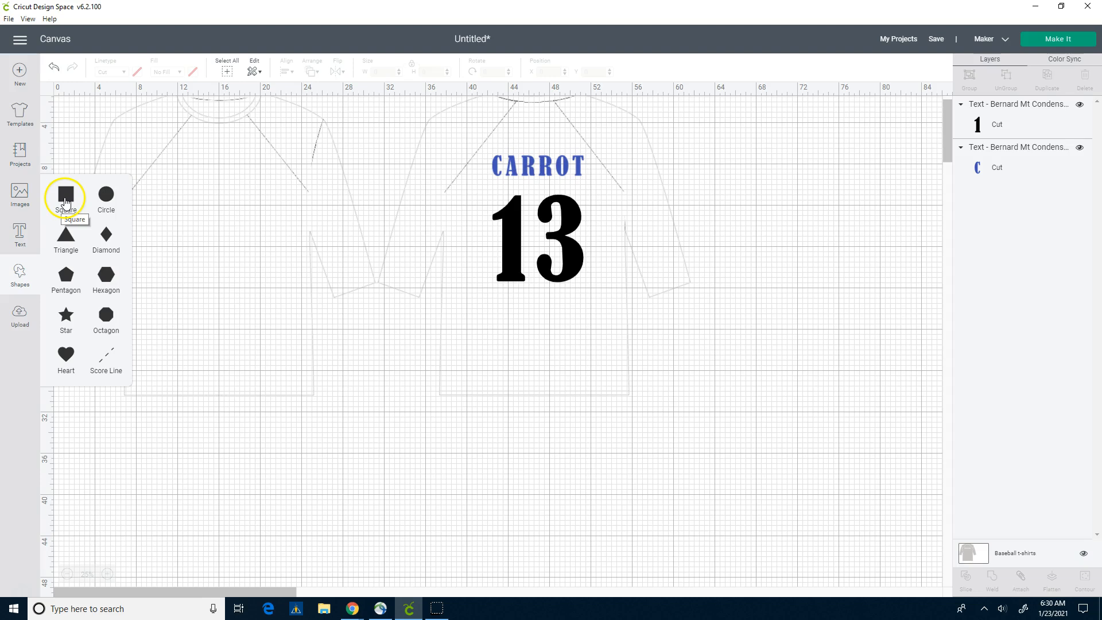
Insert a circle, place it on the chest of the front shirt and enlarge it proportionally
left_click(106, 196)
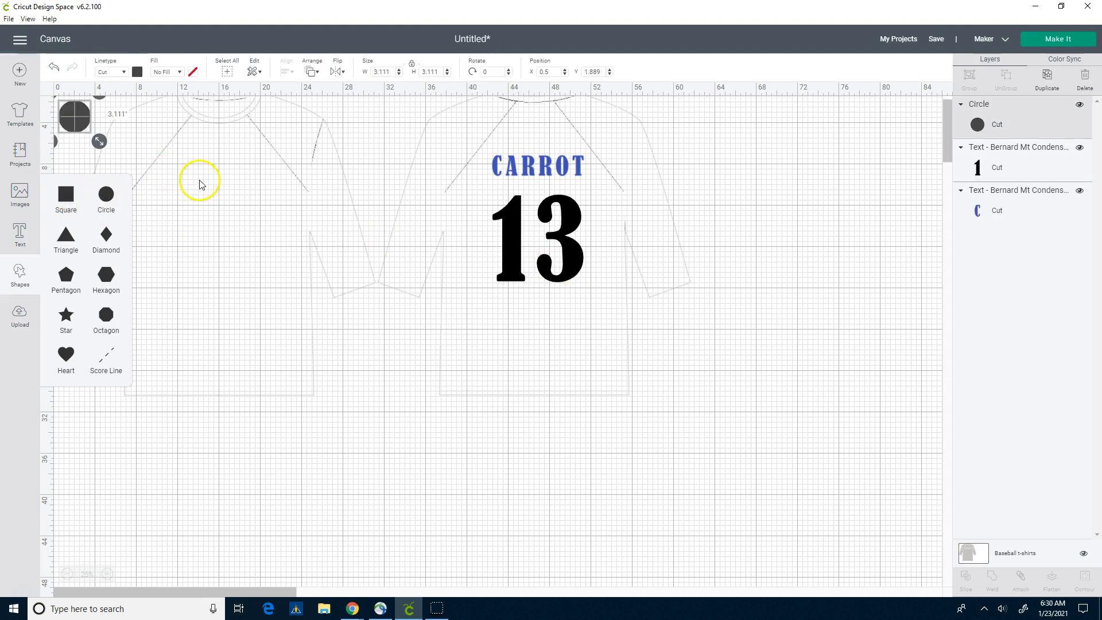
left_click_drag(72, 115, 243, 246)
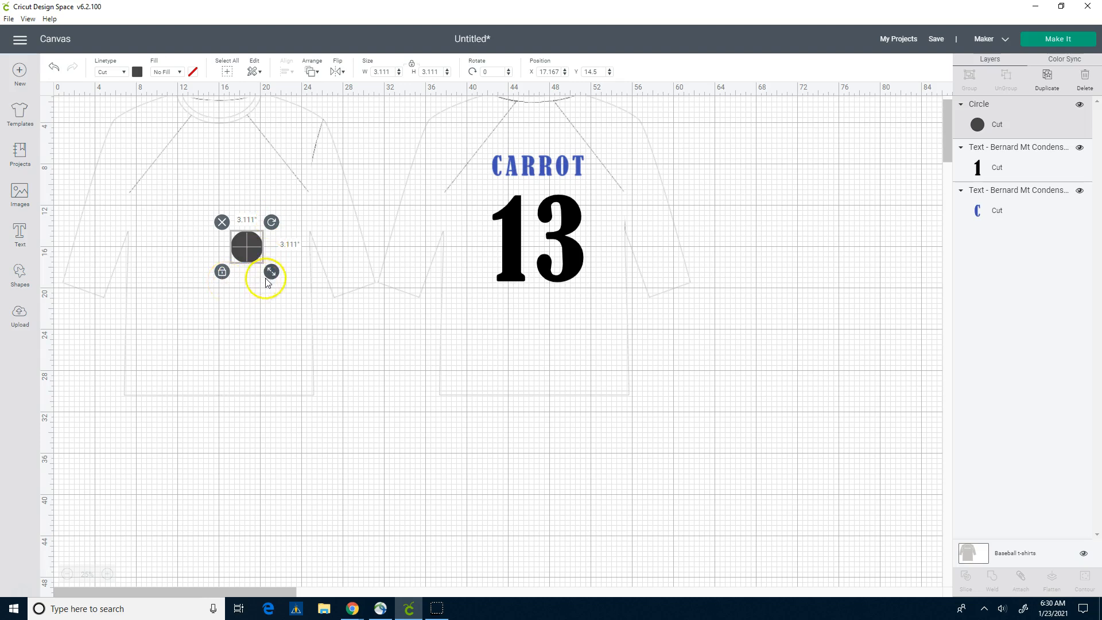
left_click_drag(273, 272, 220, 216)
Stretch the circle unproportionally to about 6.7 by 7.3 inches, relock its proportions and scale it to about 7.6 by 8.3 inches
left_click(187, 240)
left_click_drag(257, 246, 274, 268)
left_click(186, 265)
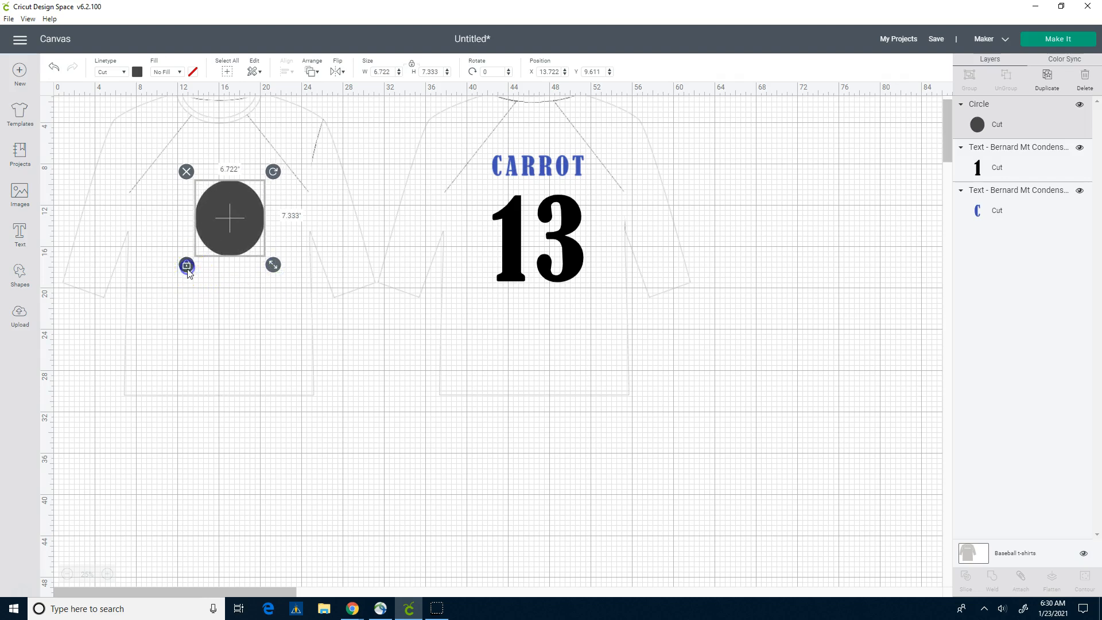
mouse_move(274, 265)
left_mouse_down()
mouse_move(260, 248)
mouse_move(285, 281)
left_mouse_up()
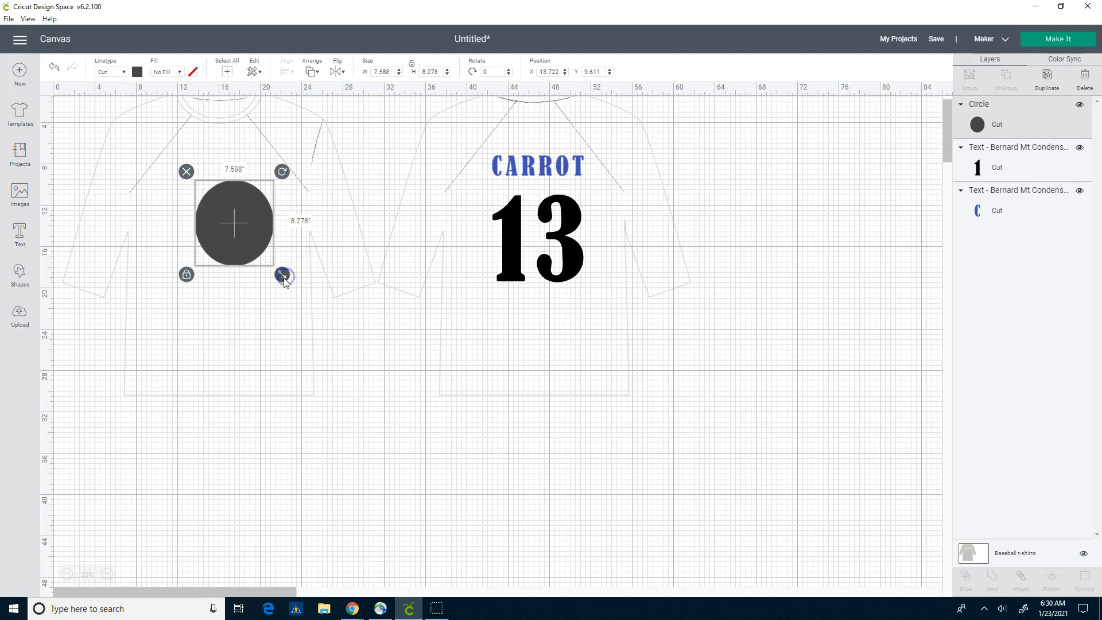
left_click(185, 275)
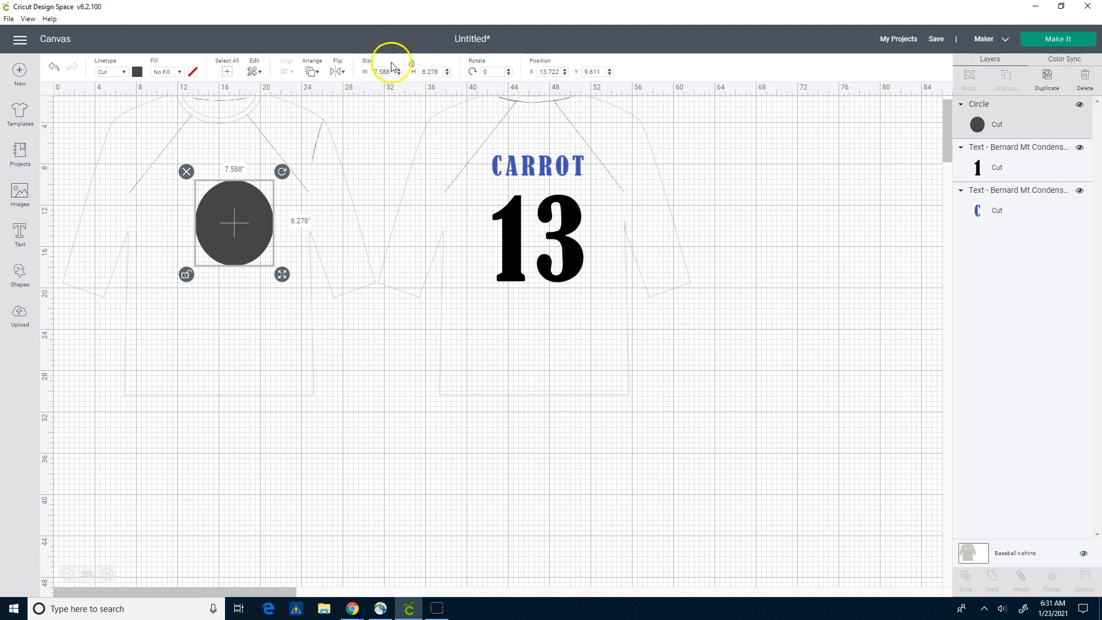
With the proportions unlocked, set the circle's width and height to 6 inches, and lock the proportions again
left_click(411, 65)
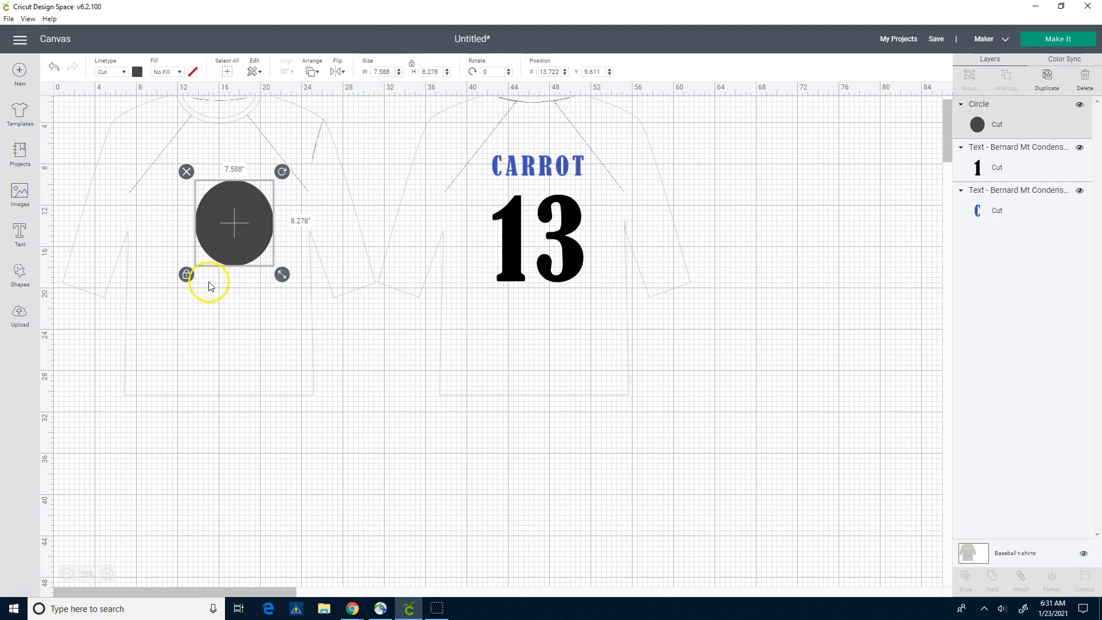
left_click(411, 65)
left_click(381, 74)
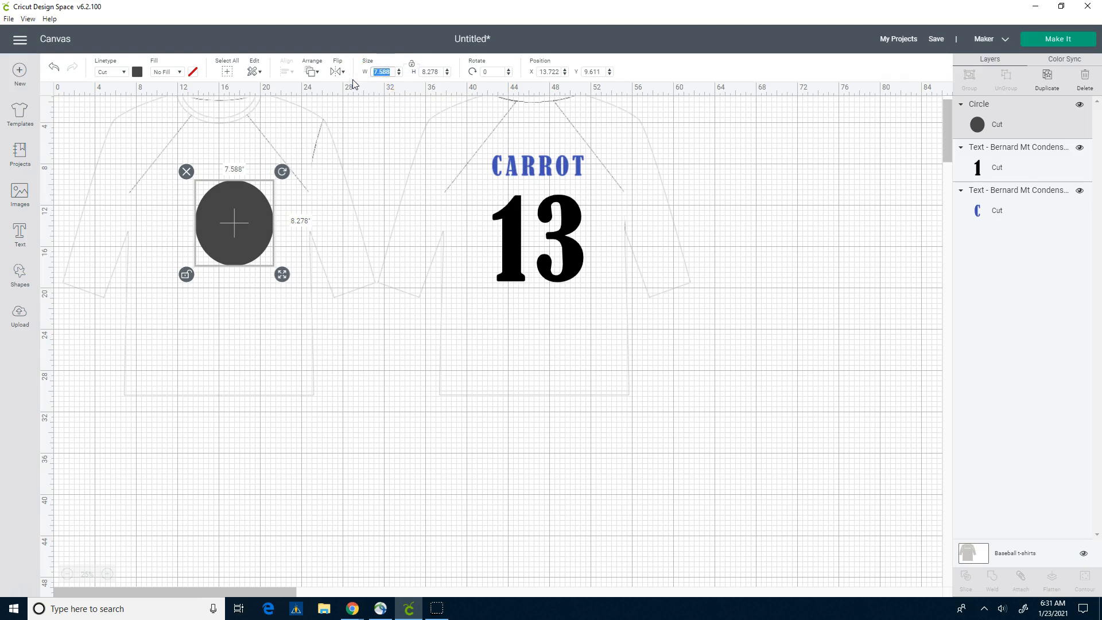
type("6")
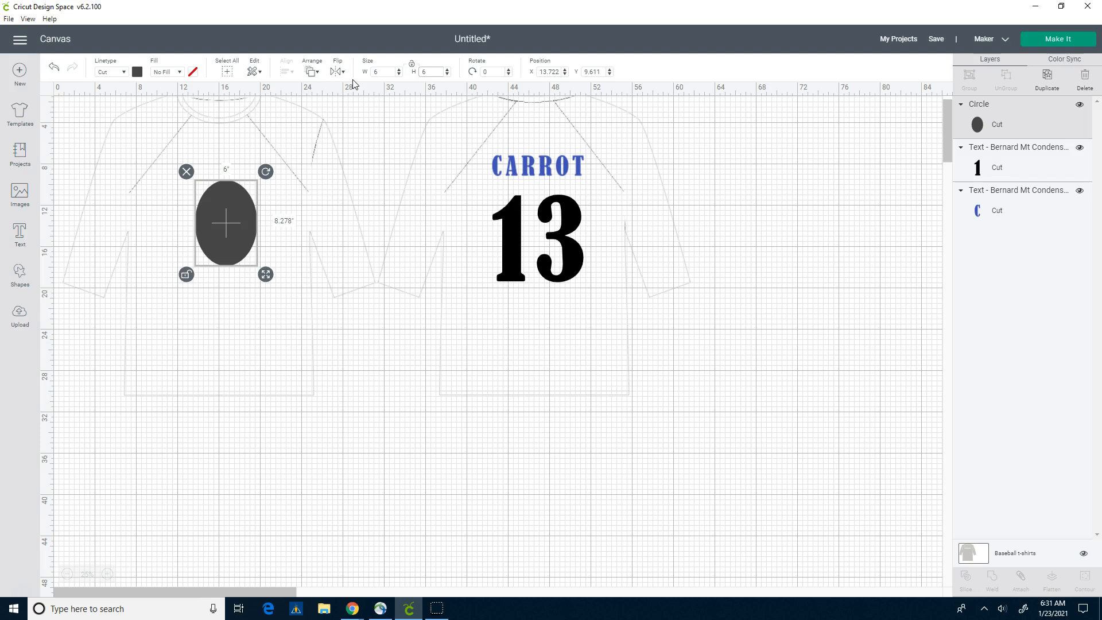
key("Tab")
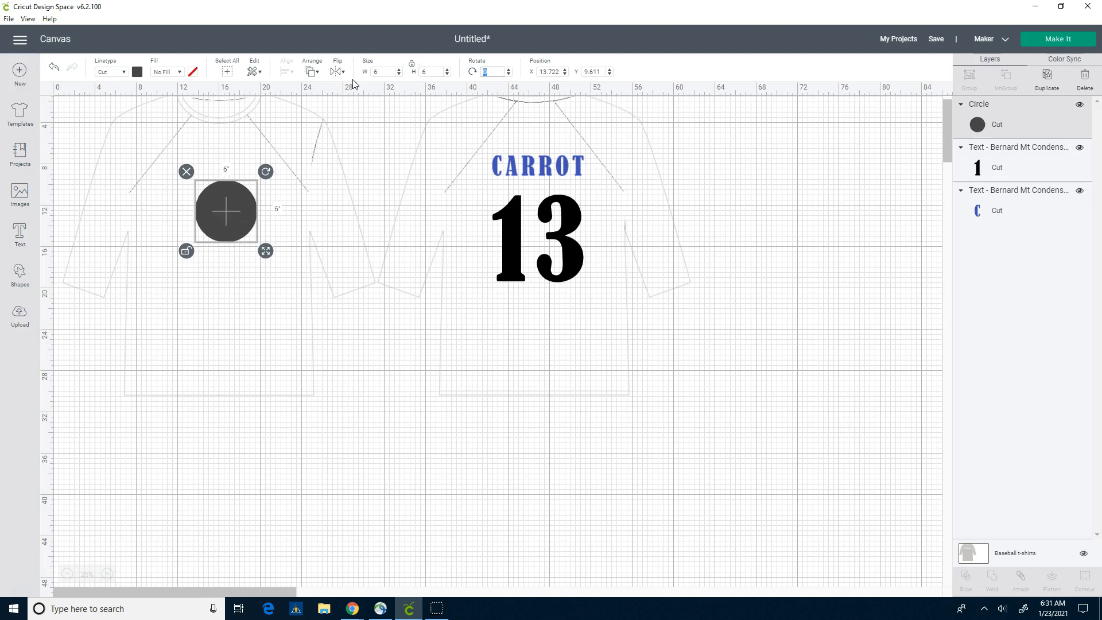
left_click(411, 64)
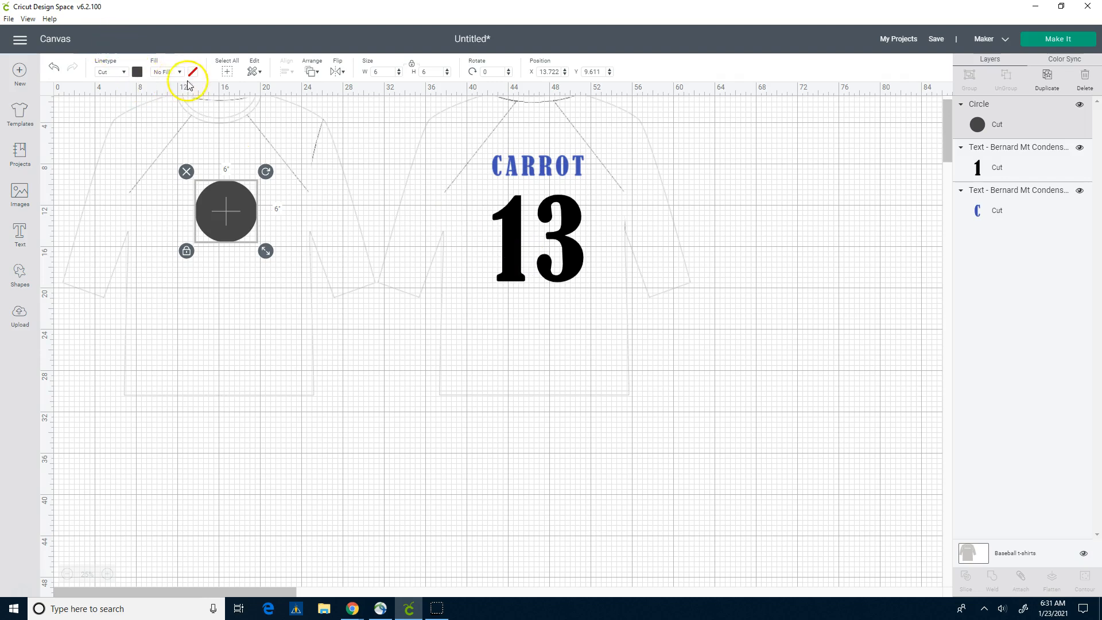
left_click(259, 72)
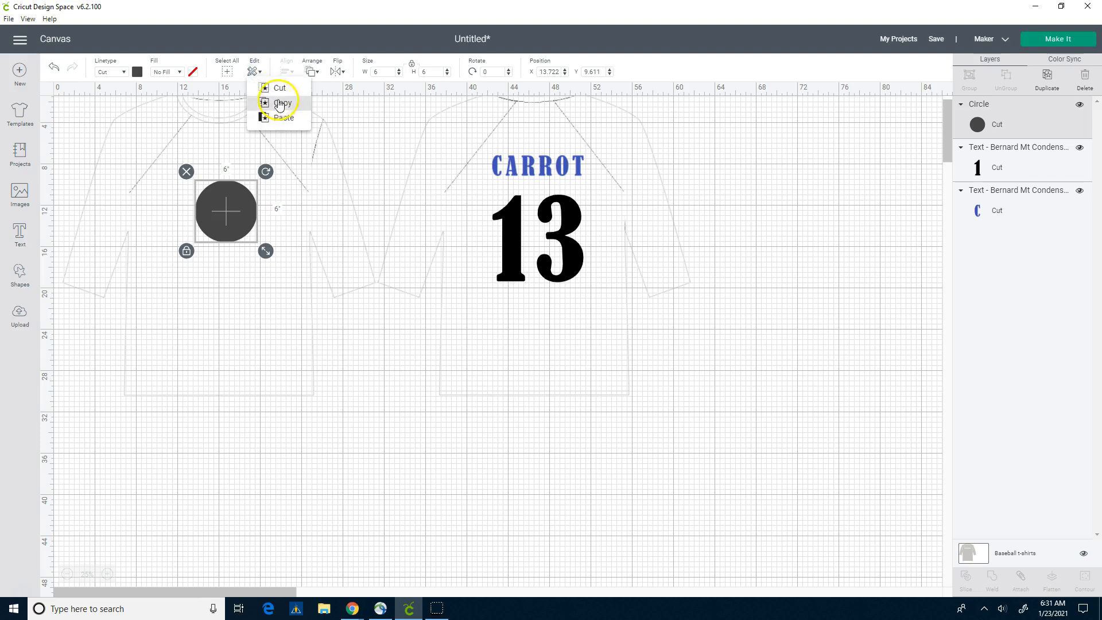
left_click(285, 66)
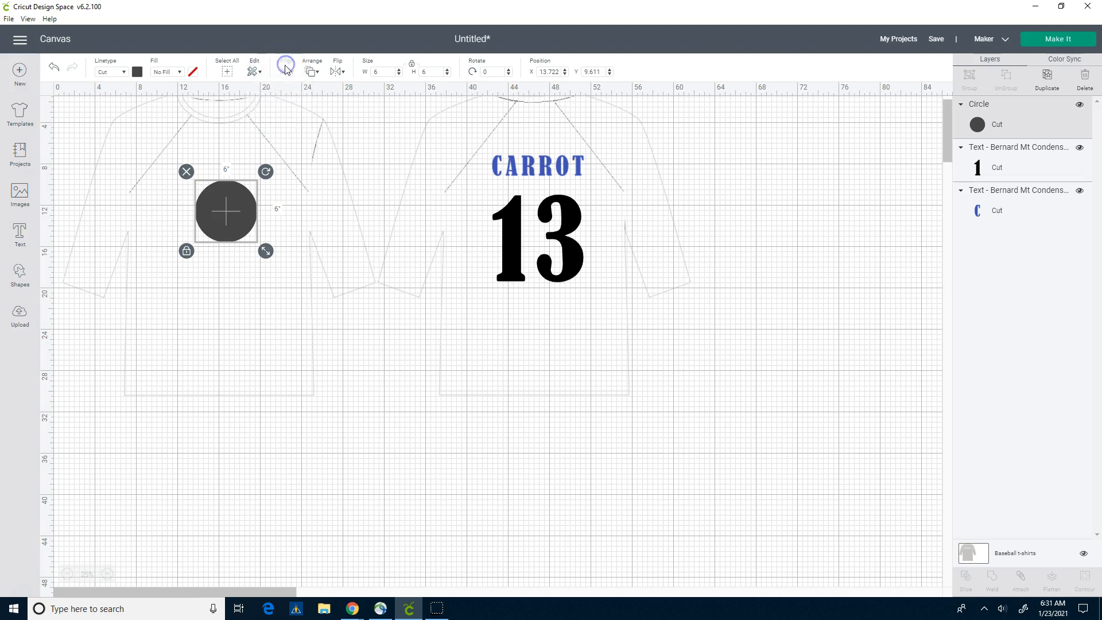
left_click(317, 73)
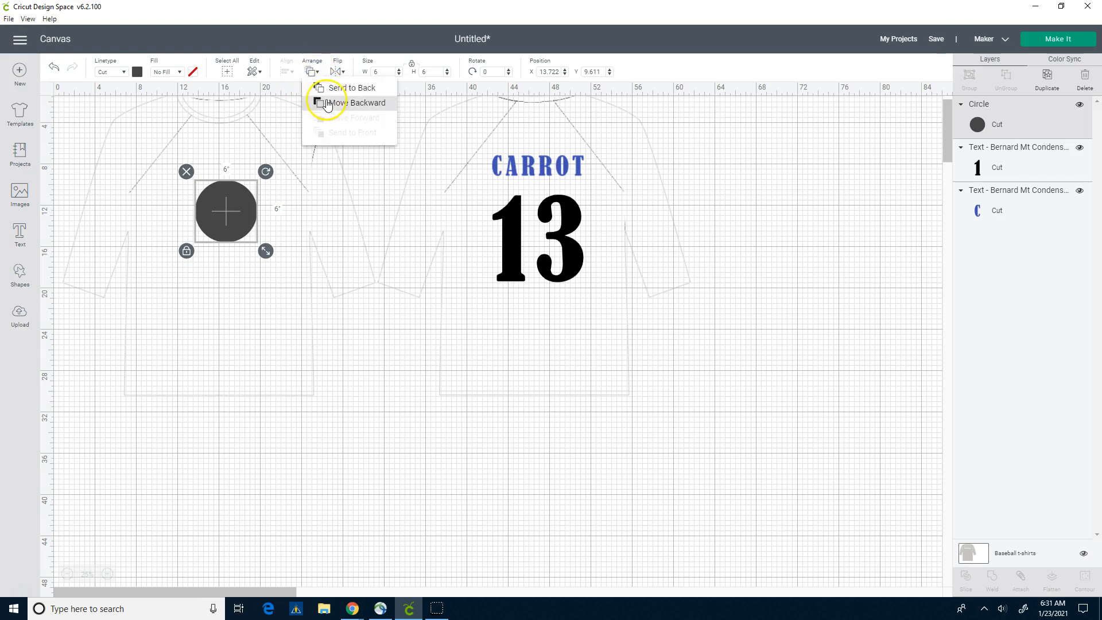
Move the circle over the CARROT text on the back shirt and send it to the back of the layer order
left_click_drag(224, 212, 537, 162)
left_click(317, 72)
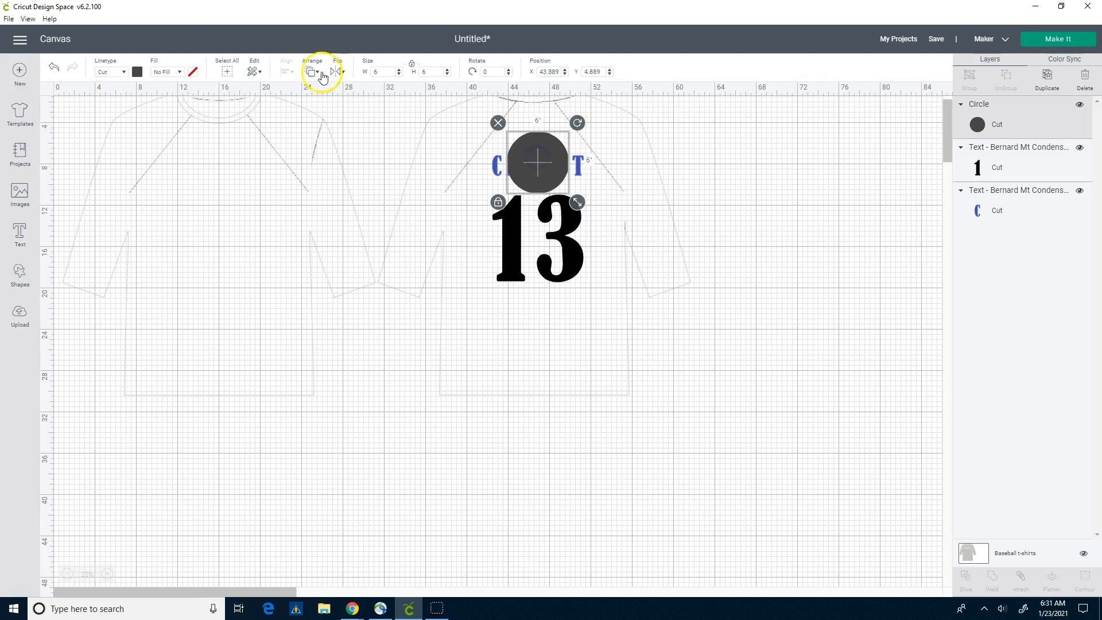
left_click(334, 105)
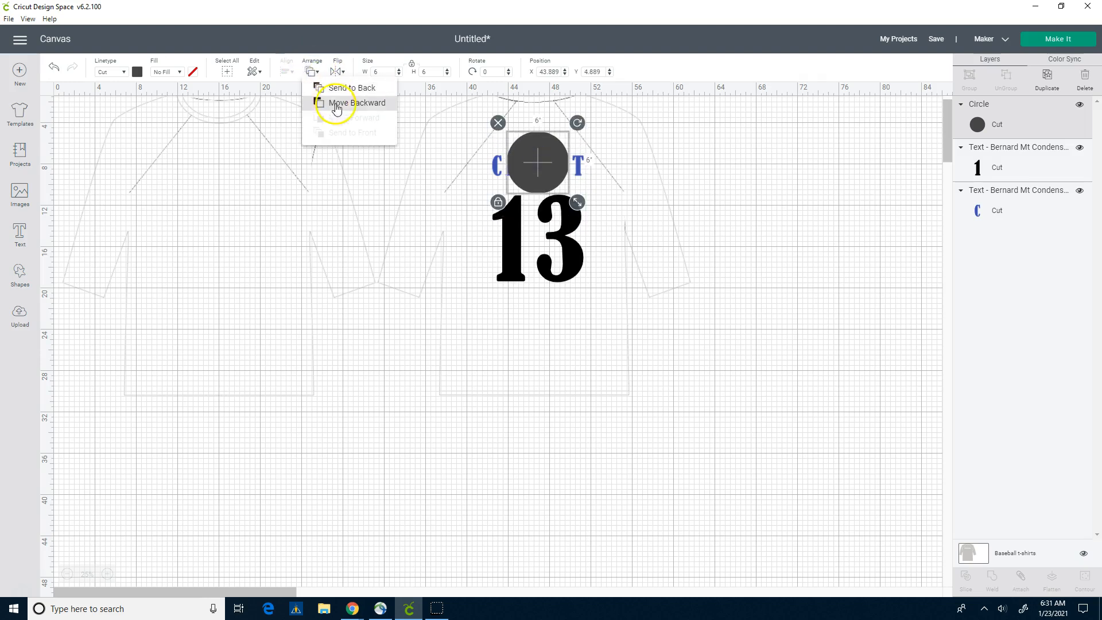
left_click(312, 72)
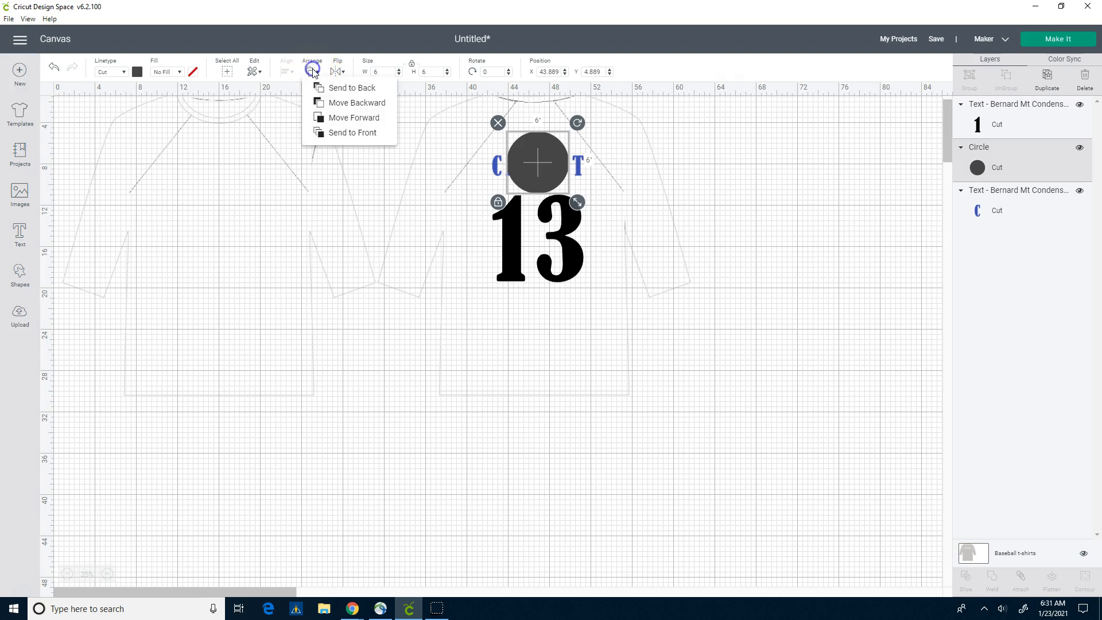
left_click(335, 93)
Move the circle behind the number 13 and enlarge it to about 11.56 inches across
left_click(542, 186)
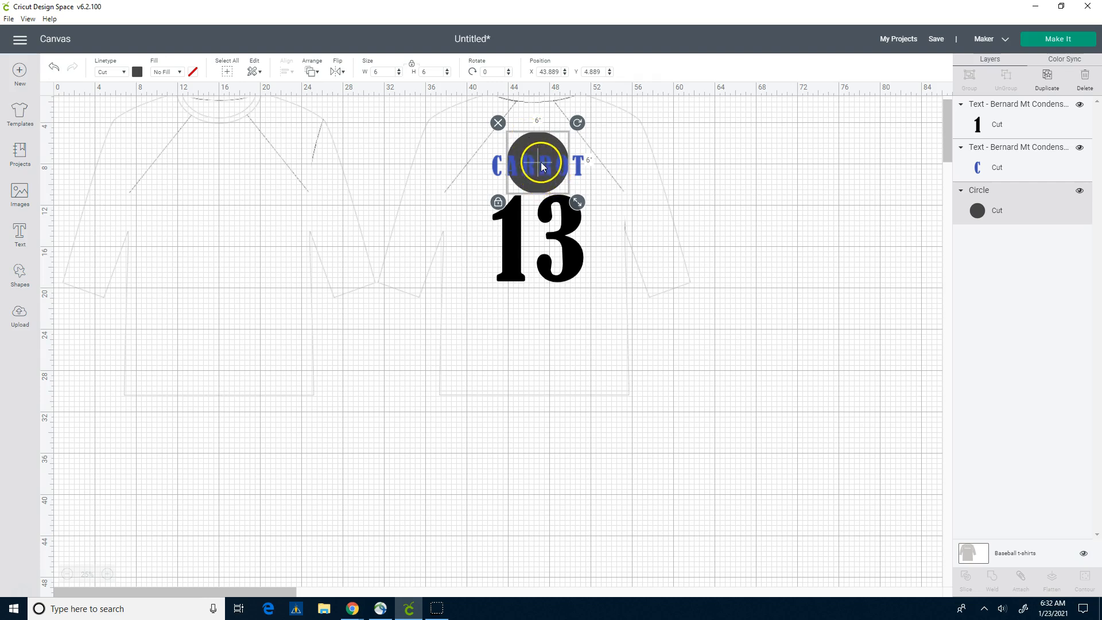
mouse_move(577, 202)
left_mouse_down()
mouse_move(628, 258)
mouse_move(584, 198)
mouse_move(573, 243)
mouse_move(587, 167)
mouse_move(572, 202)
left_mouse_up()
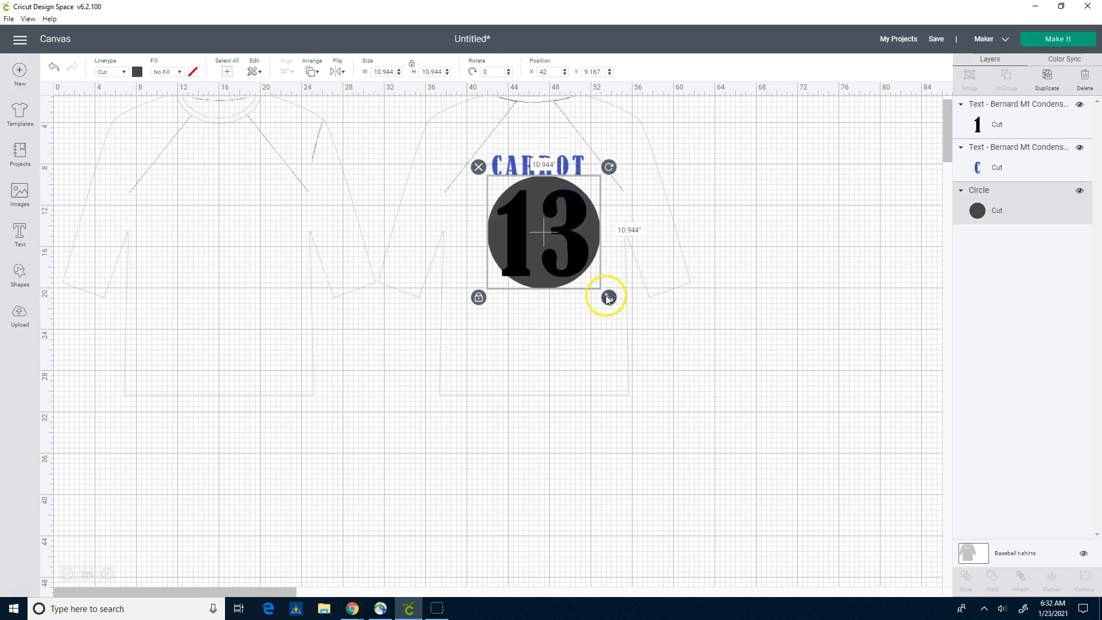
left_click_drag(607, 297, 613, 304)
left_click_drag(535, 278, 531, 284)
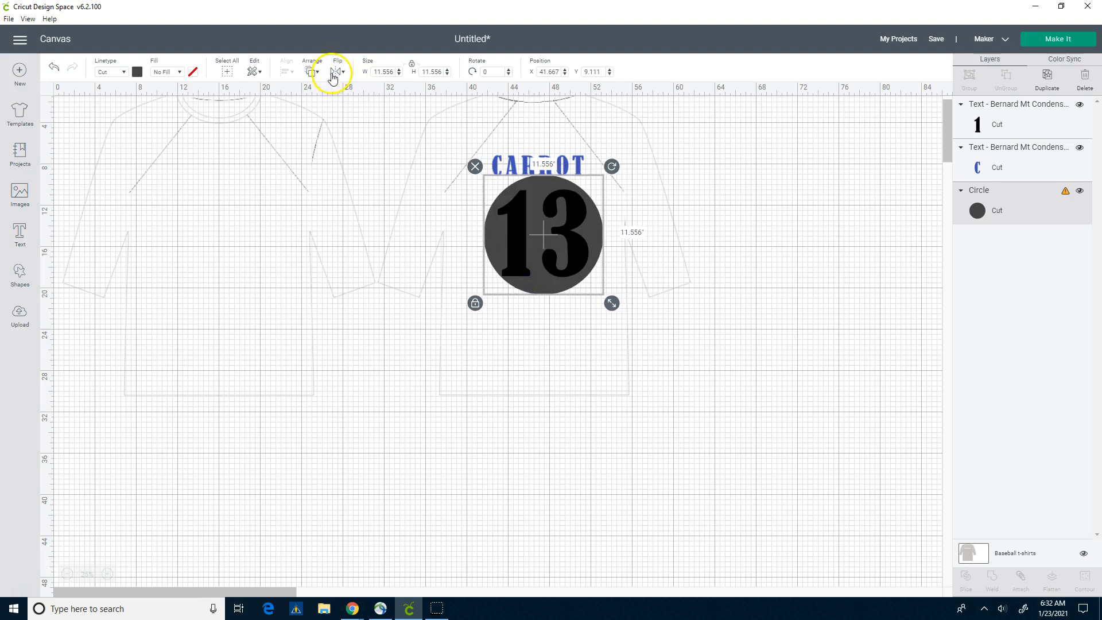
Recolor the circle light gray and set its X position to 42
left_click(138, 71)
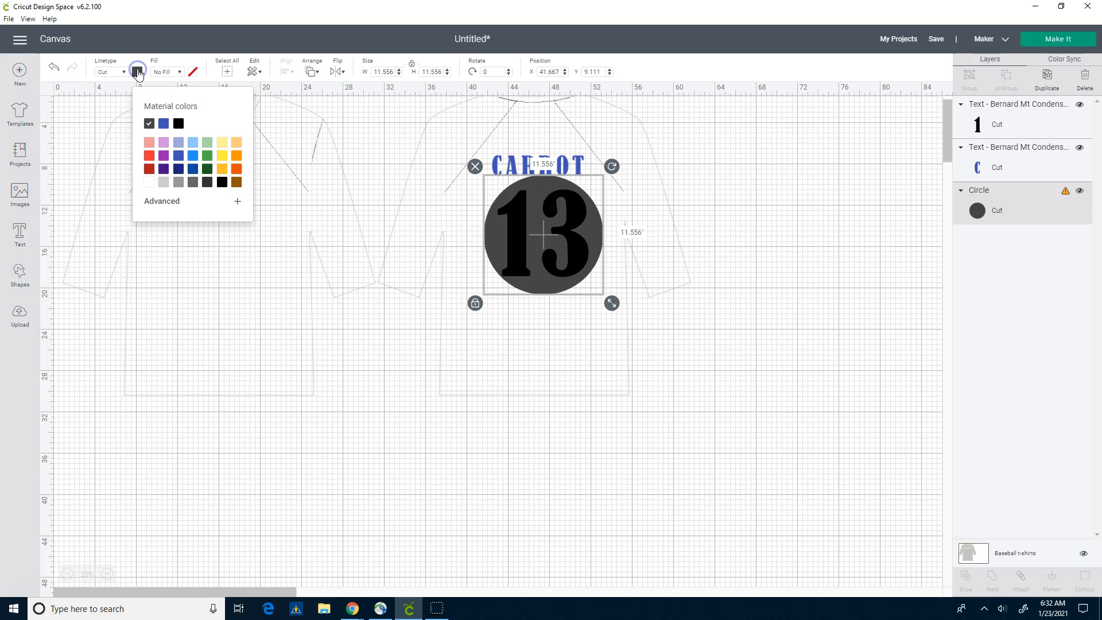
left_click(165, 185)
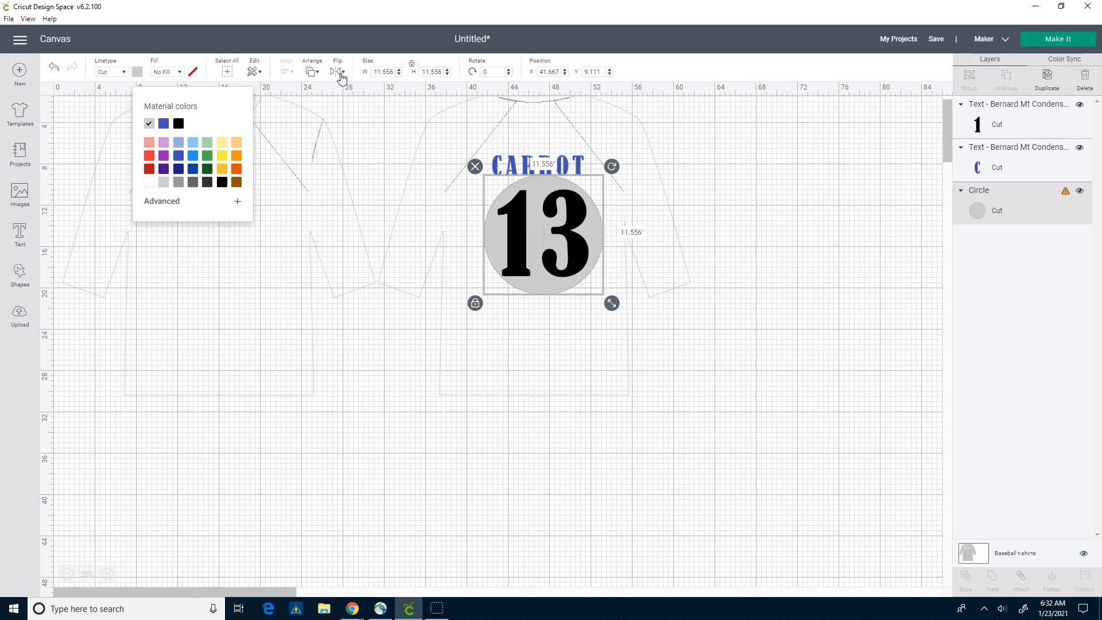
left_click(384, 73)
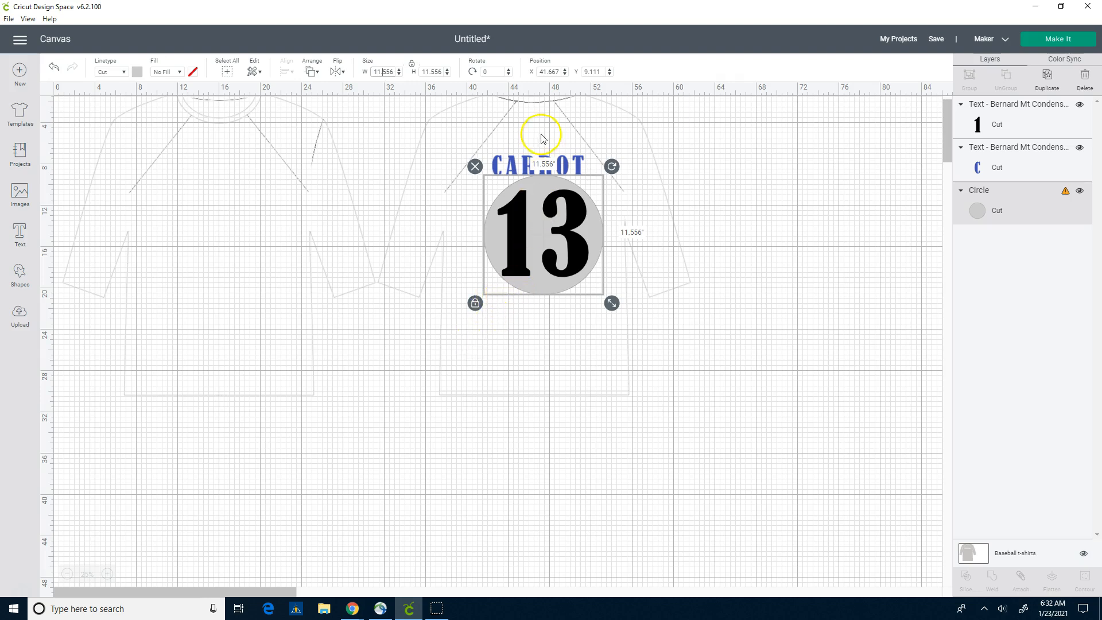
left_click_drag(539, 72, 565, 78)
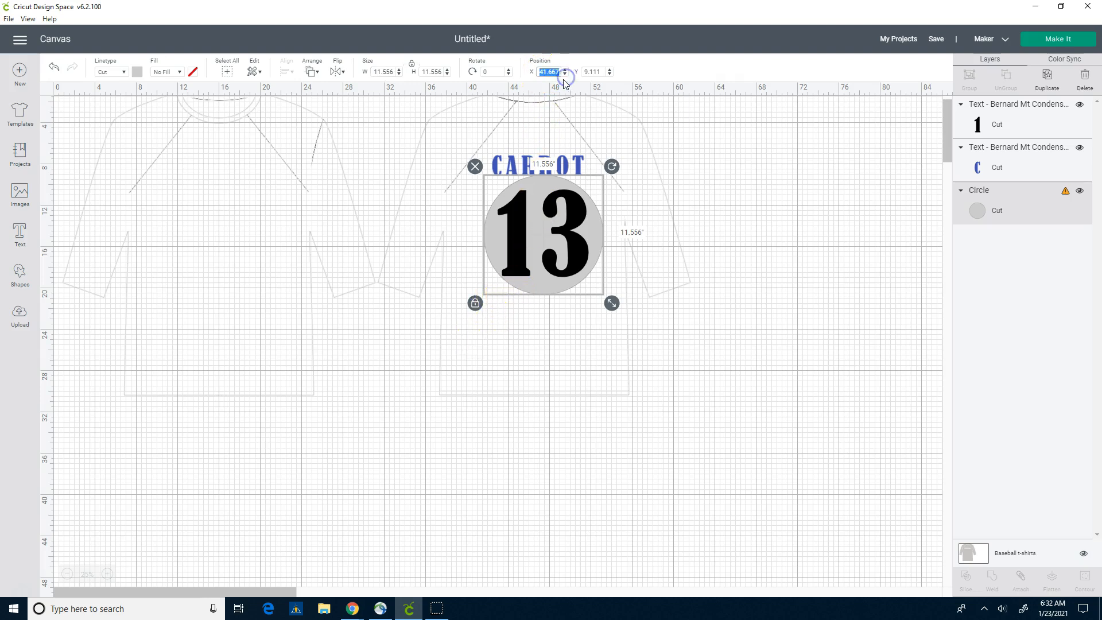
type("42")
key("Return")
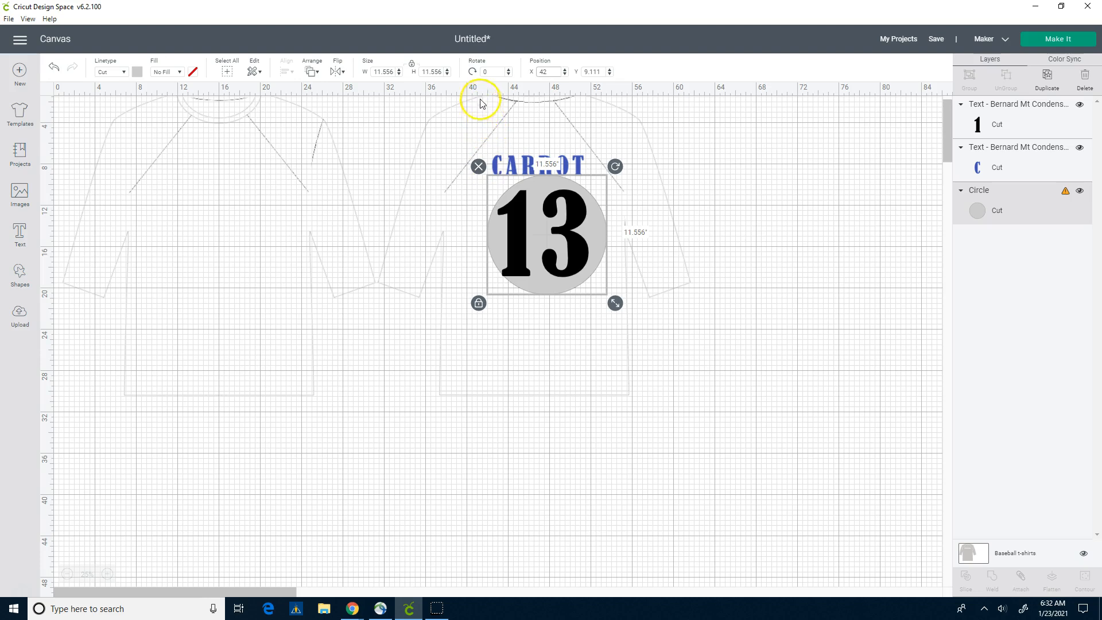
Set the CARROT text's X position to 42 and enlarge the text to about 10.91 by 2.47 inches
left_click(500, 161)
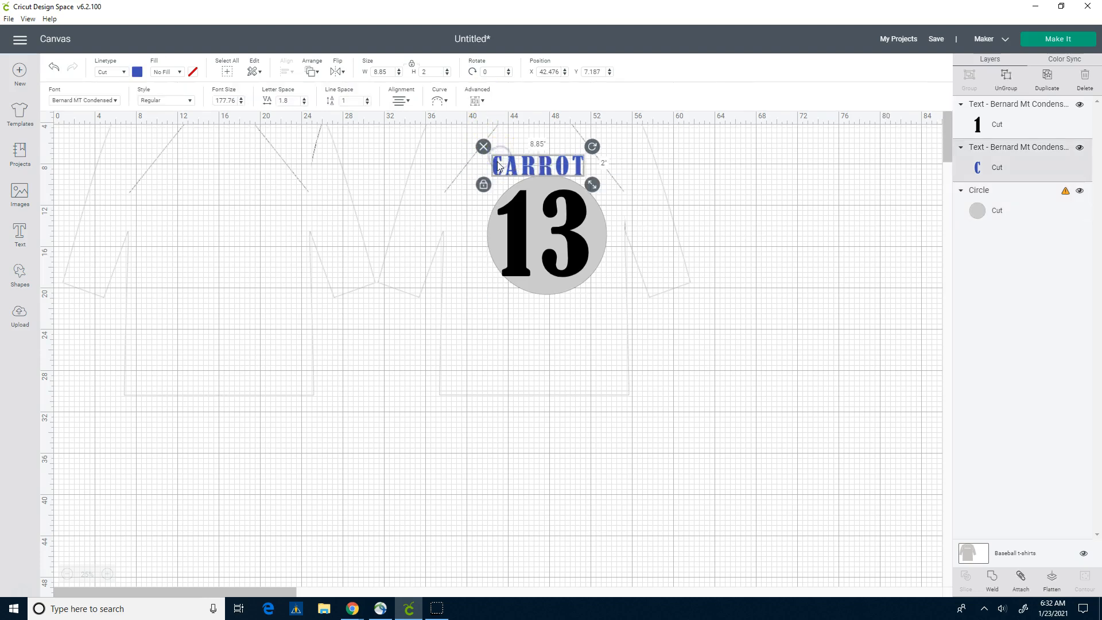
left_click(542, 73)
key("Return")
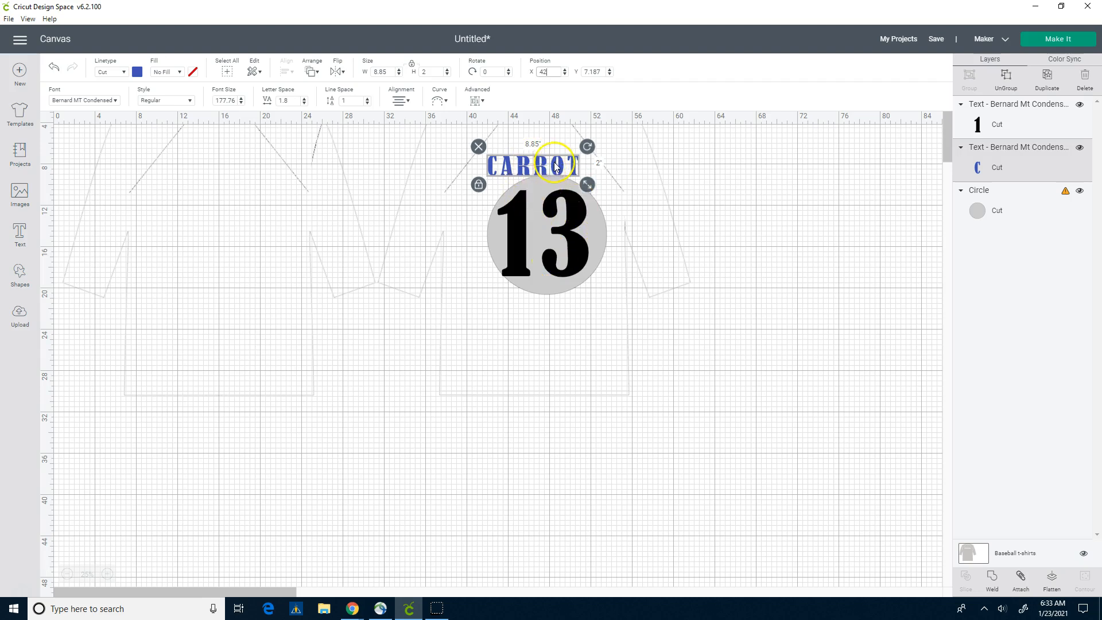
mouse_move(592, 197)
left_mouse_down()
mouse_move(601, 181)
mouse_move(609, 189)
left_mouse_up()
left_click(491, 169)
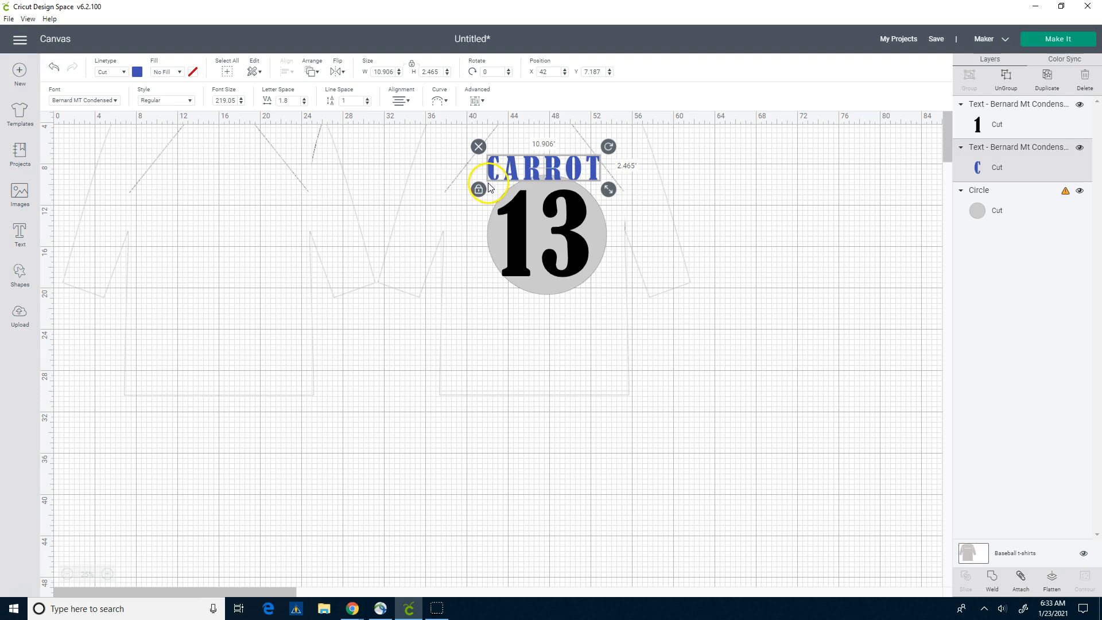
Set the CARROT text's Y position to 8
left_click(499, 240)
left_click(493, 247, "shift")
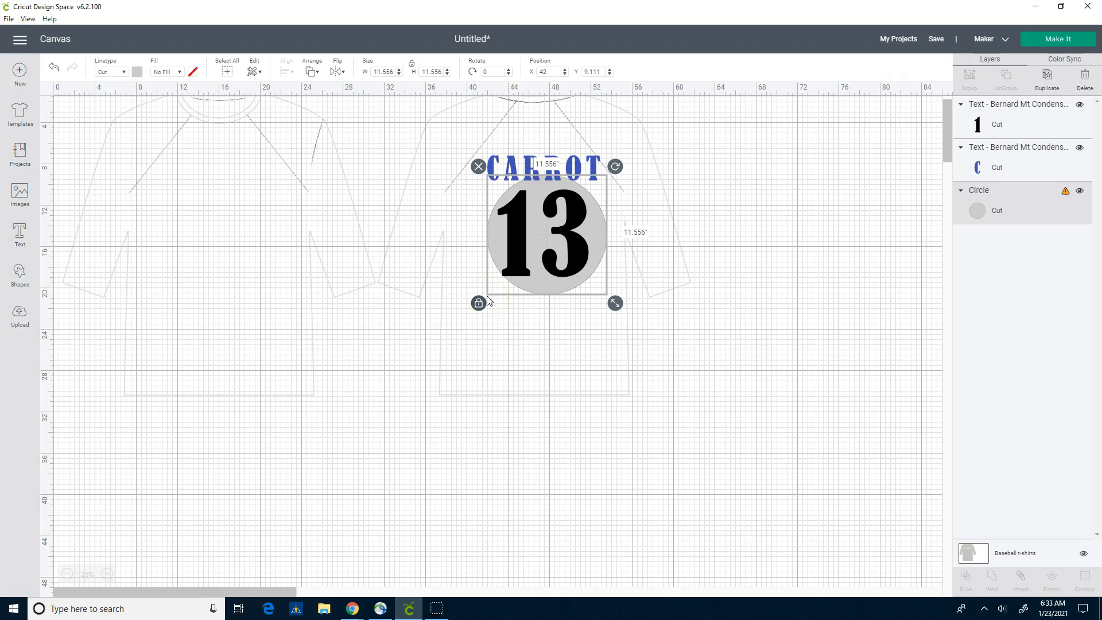
left_click(493, 168)
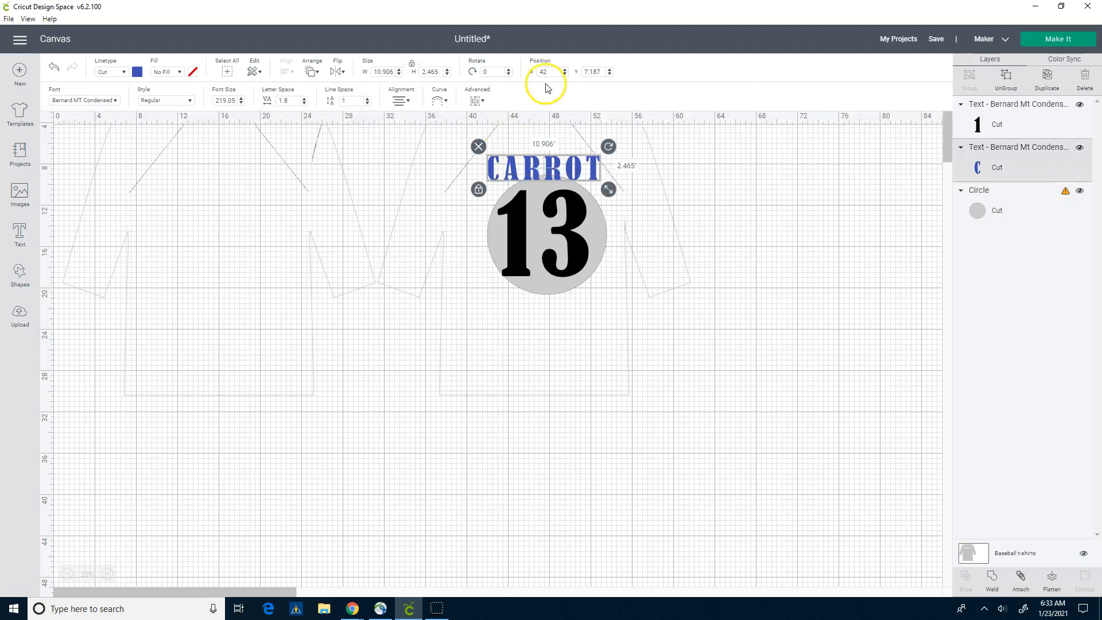
double_click(594, 73)
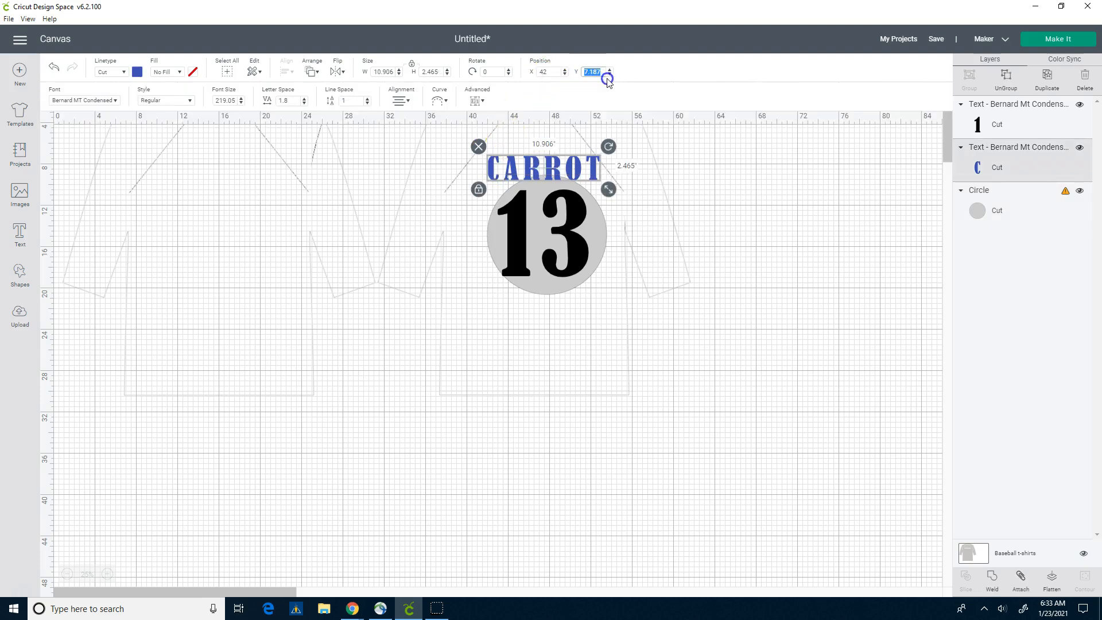
key("Return")
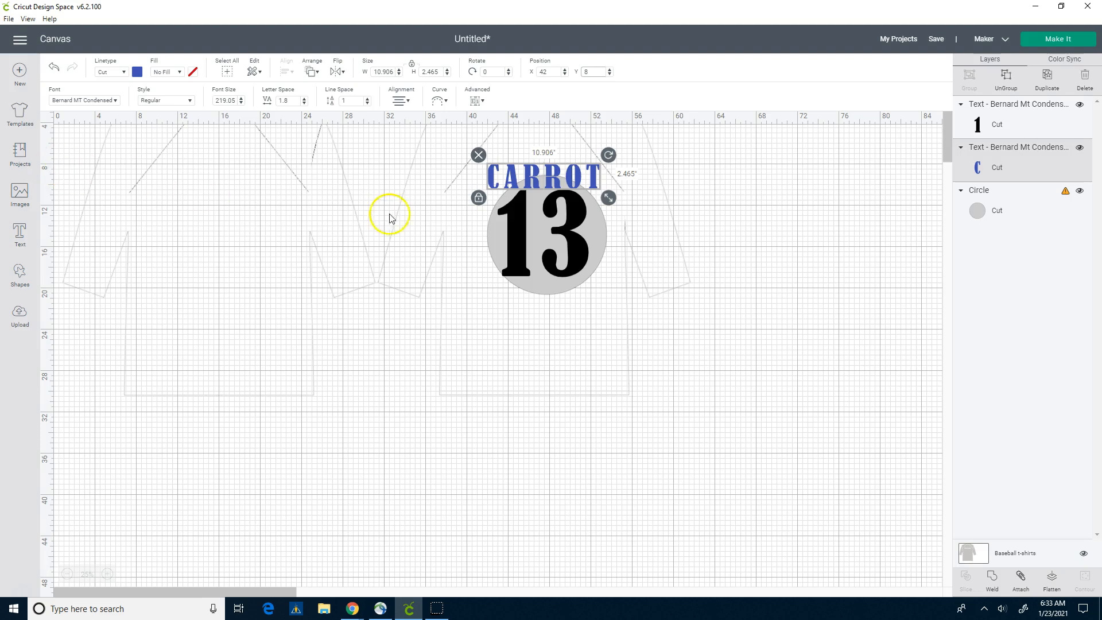
Set the circle's Y position to 11 and move the number 13 onto it at about X 43.28, Y 12.12
left_click(493, 236)
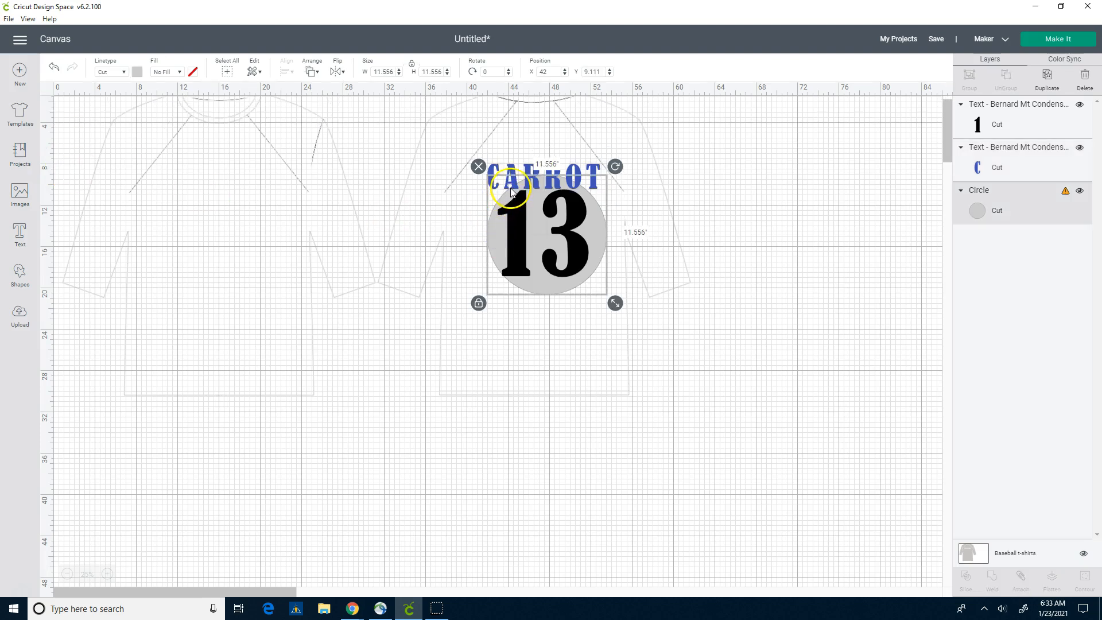
left_click(591, 72)
type("11")
key("Return")
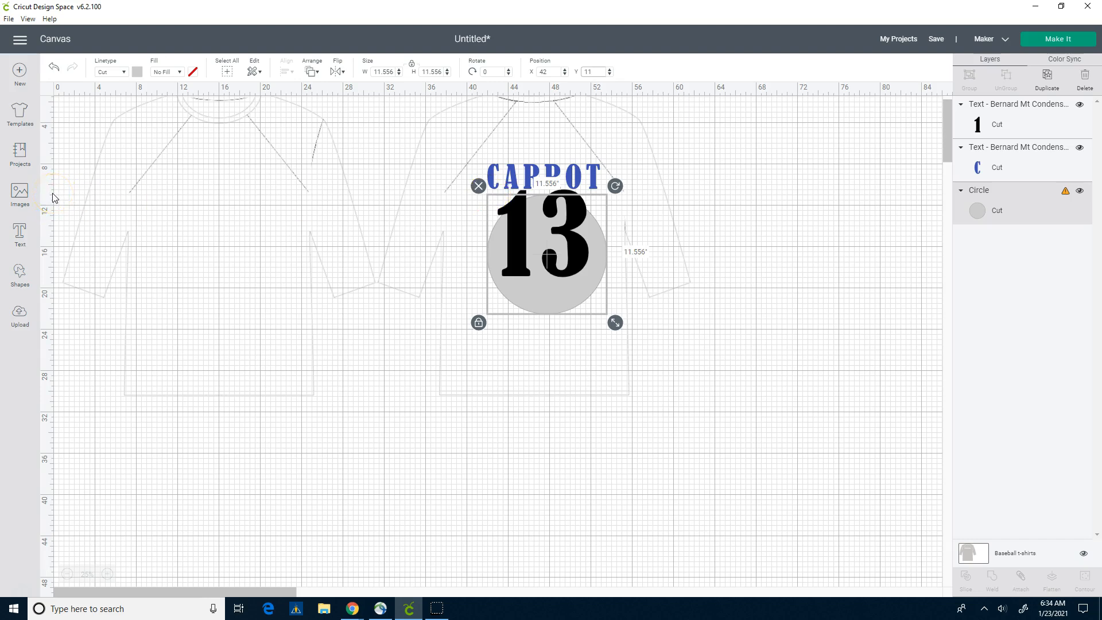
left_click(517, 250)
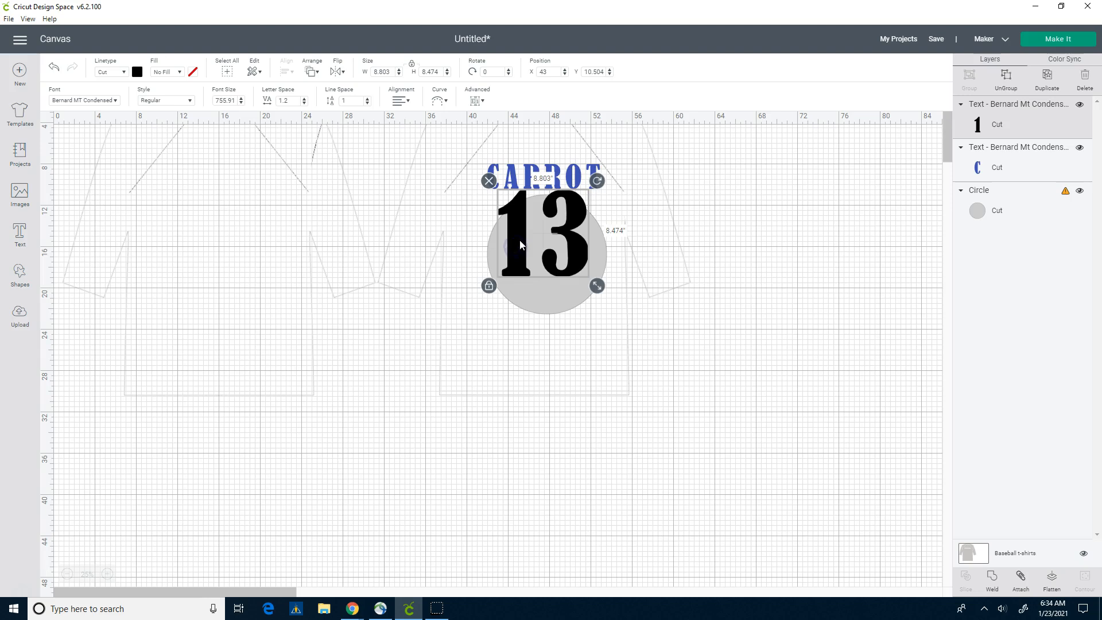
left_click_drag(518, 240, 521, 257)
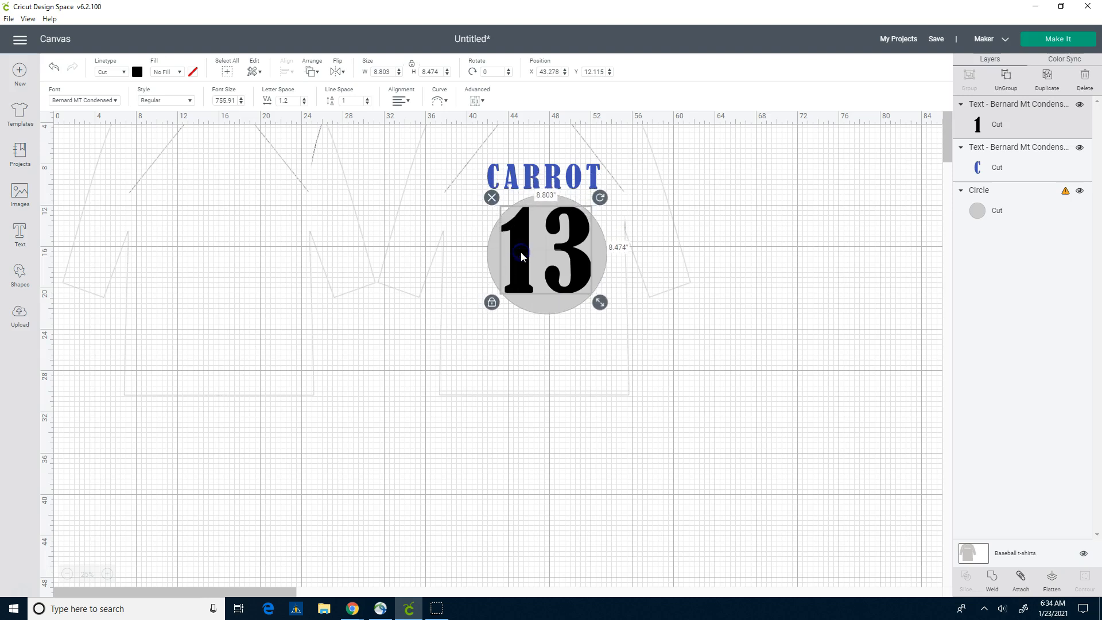
Check the warning on the circle's layer and set the circle's size to 11.5 by 11.5 inches
left_click(573, 371)
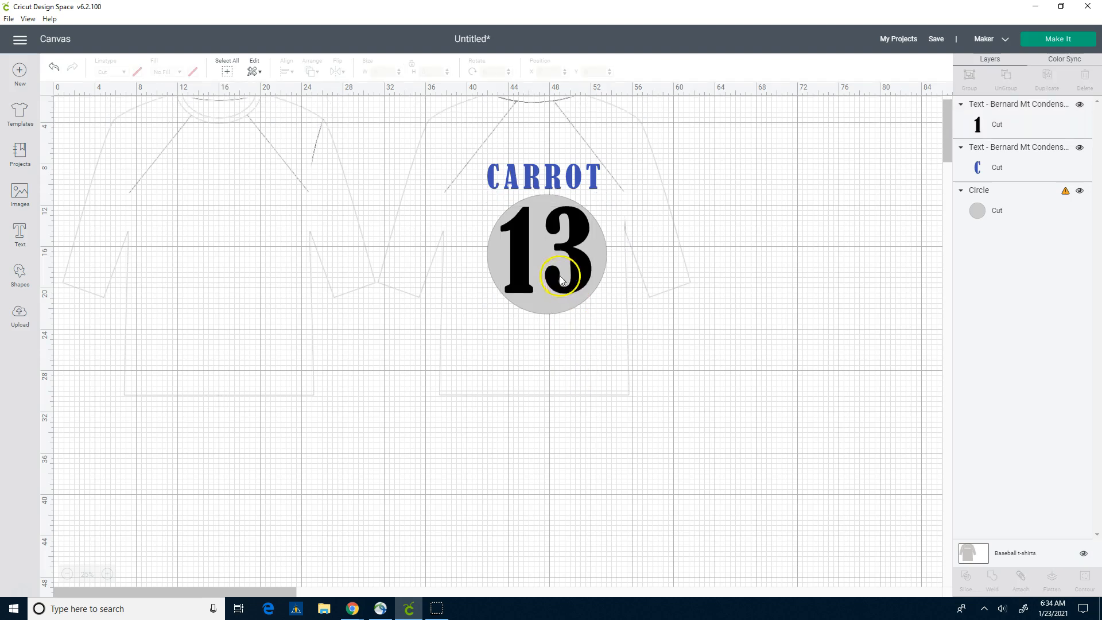
left_click(539, 301)
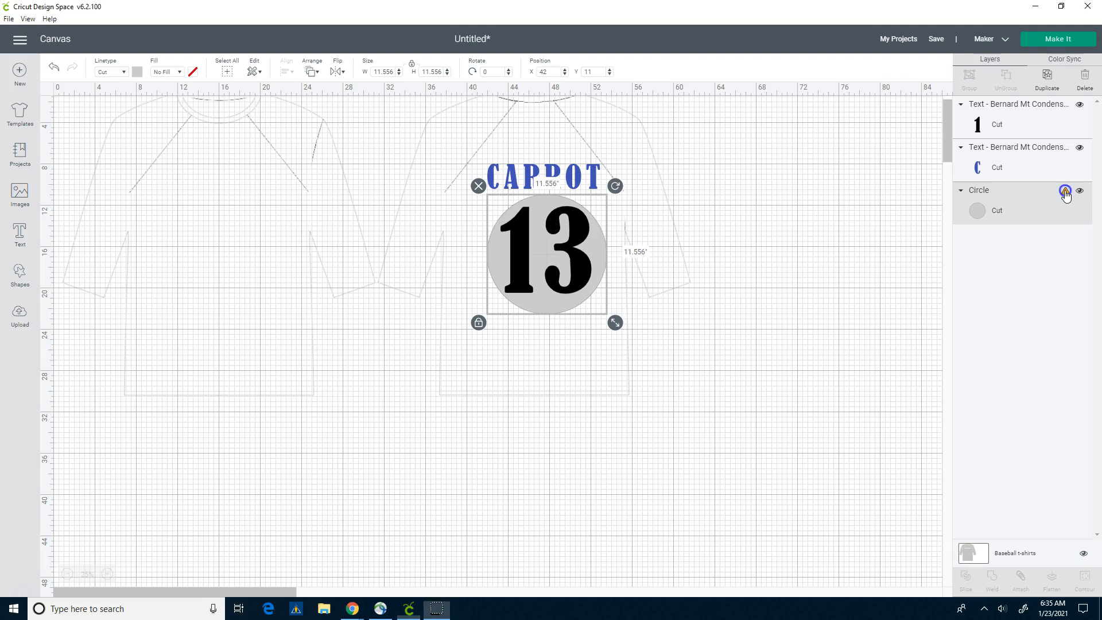
mouse_move(1064, 197)
left_click(1020, 218)
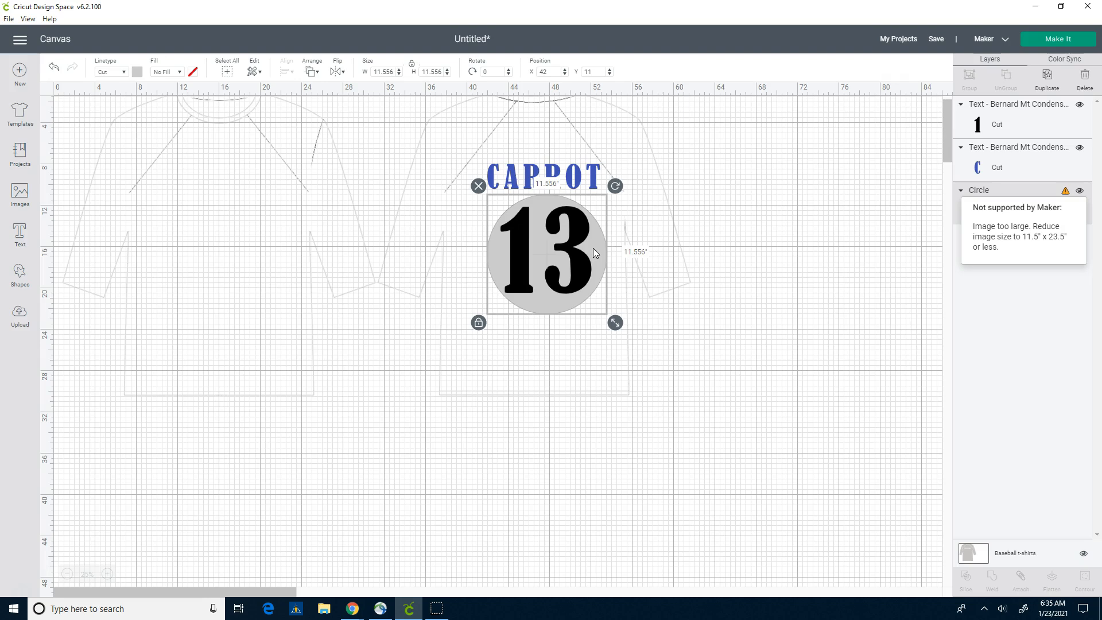
left_click(390, 72)
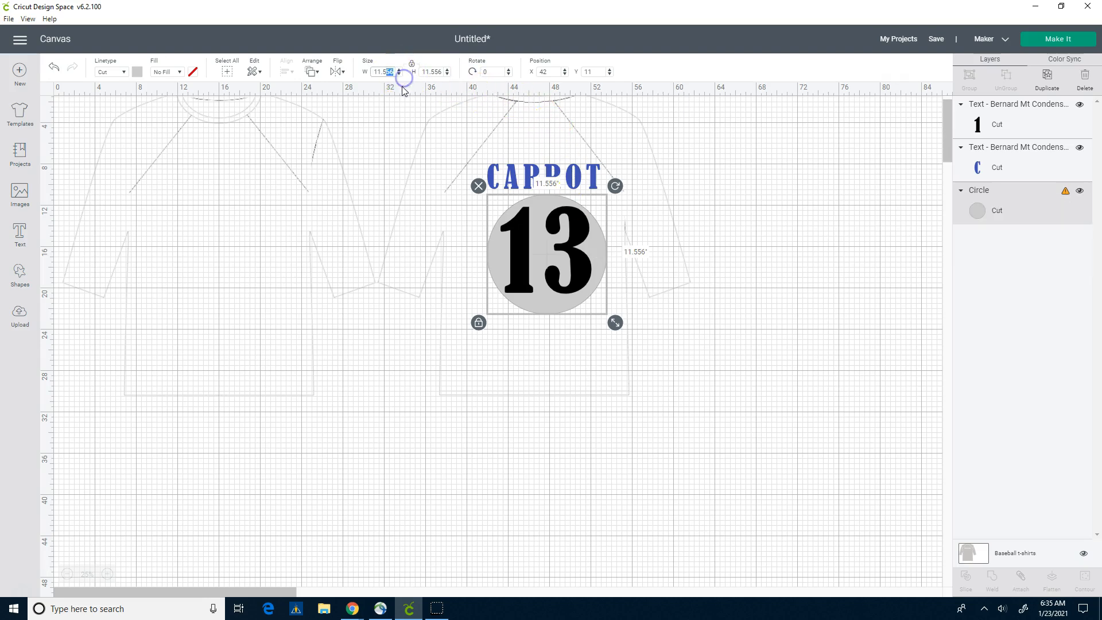
key("Return")
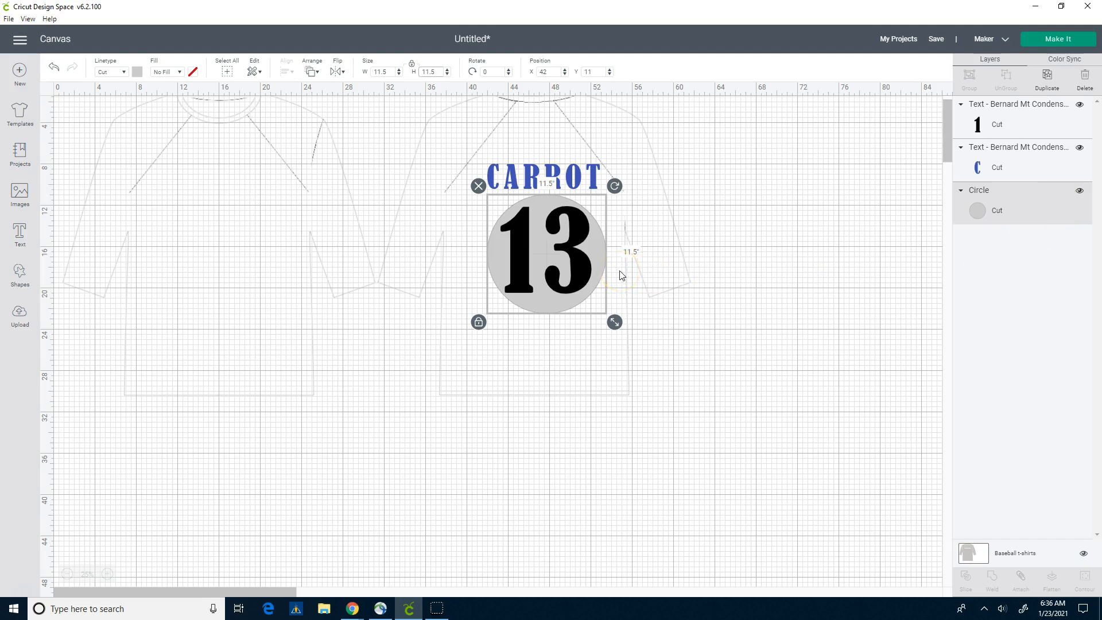
Try the design with the Cricut Joy and Cricut Explore Family machine settings, and return to Cricut Maker
left_click(1004, 40)
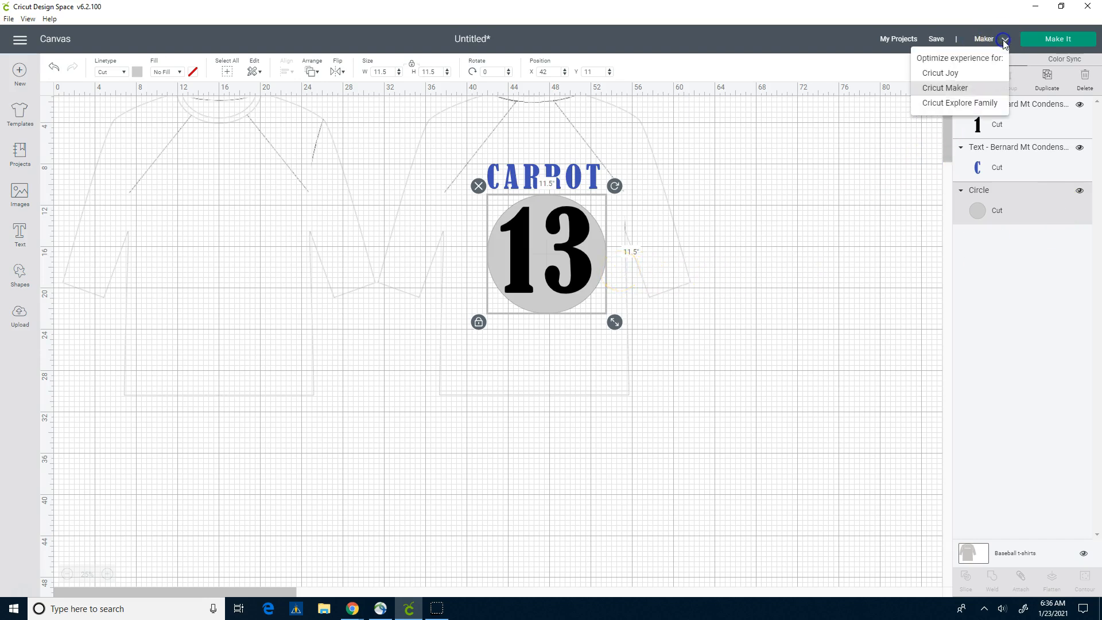
left_click(963, 73)
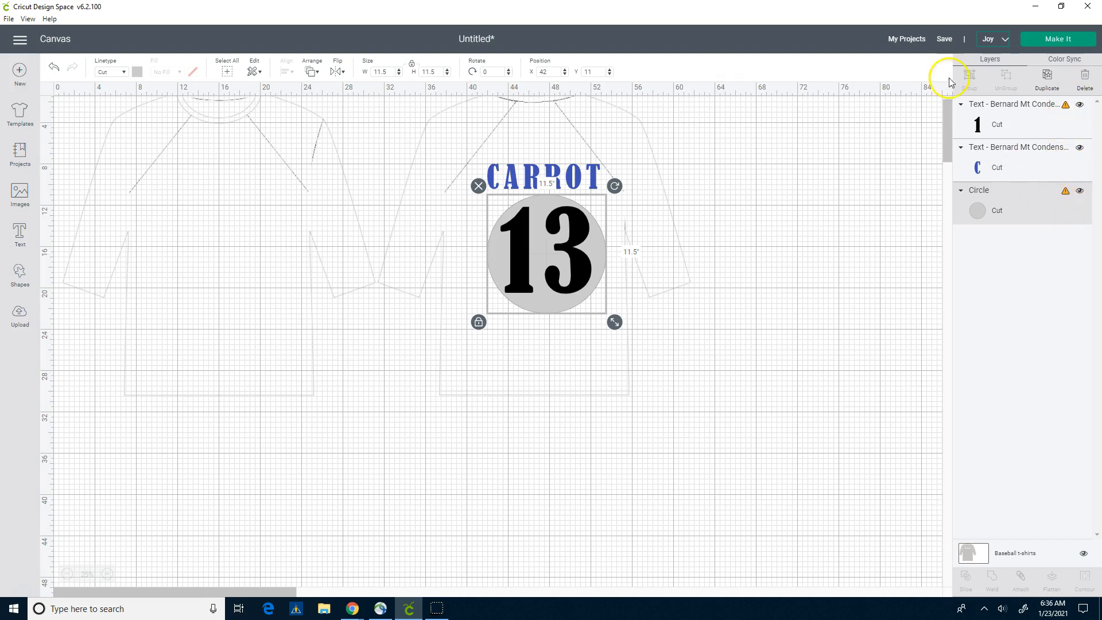
left_click(1004, 39)
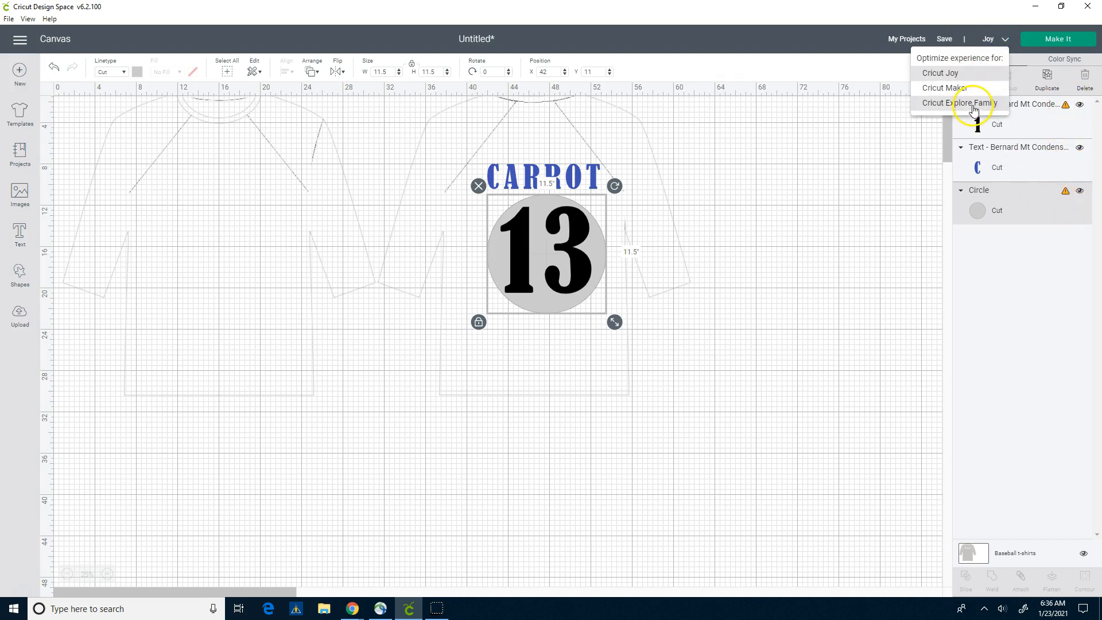
left_click(973, 108)
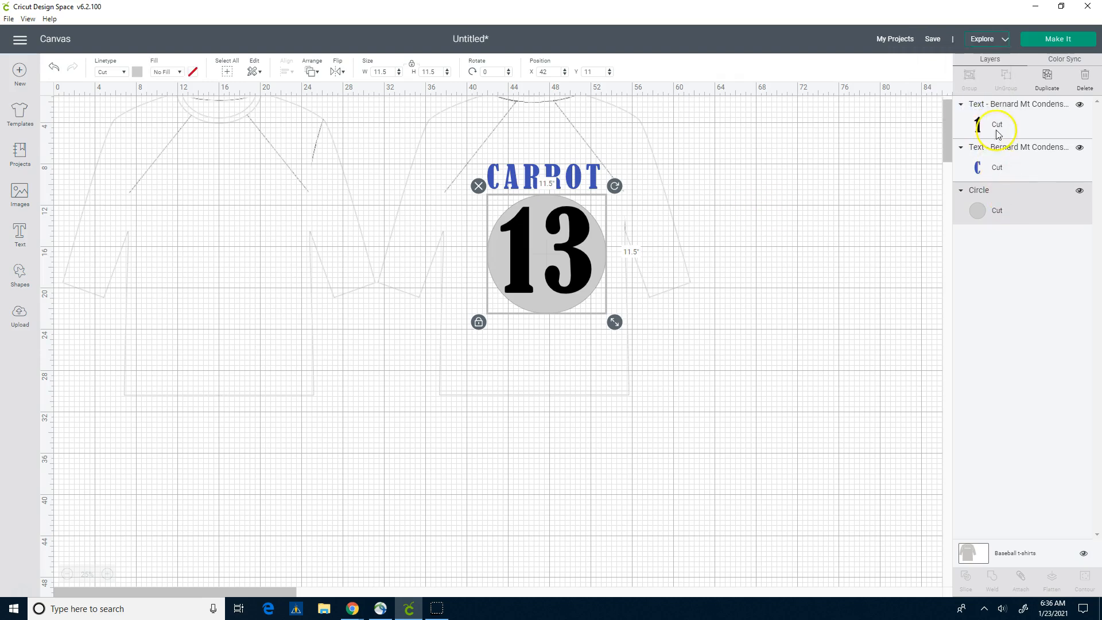
left_click(988, 39)
left_click(985, 88)
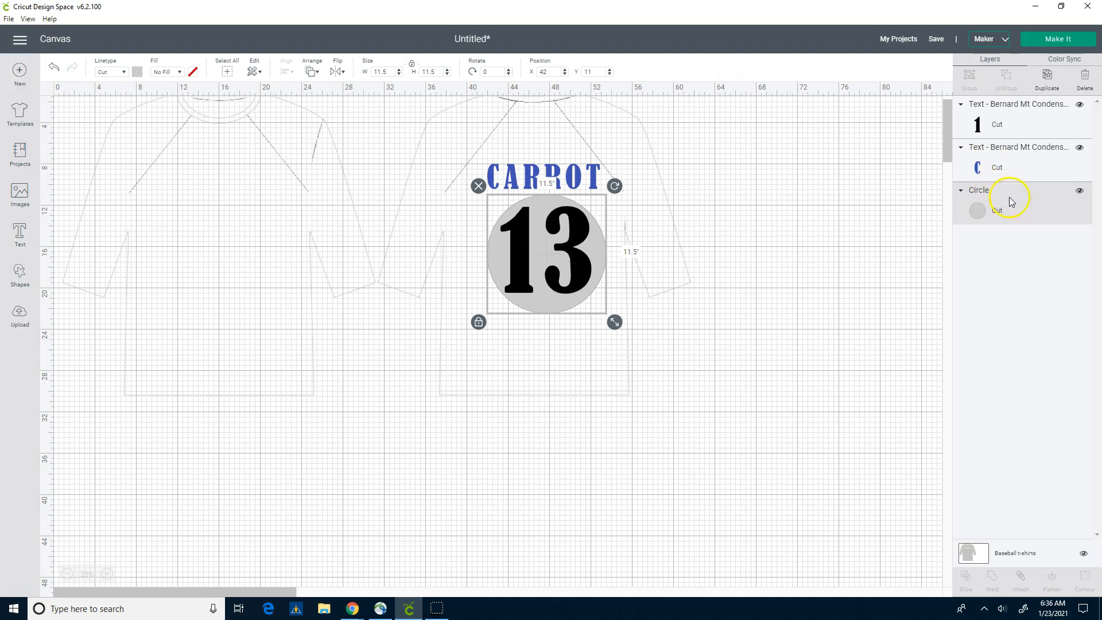